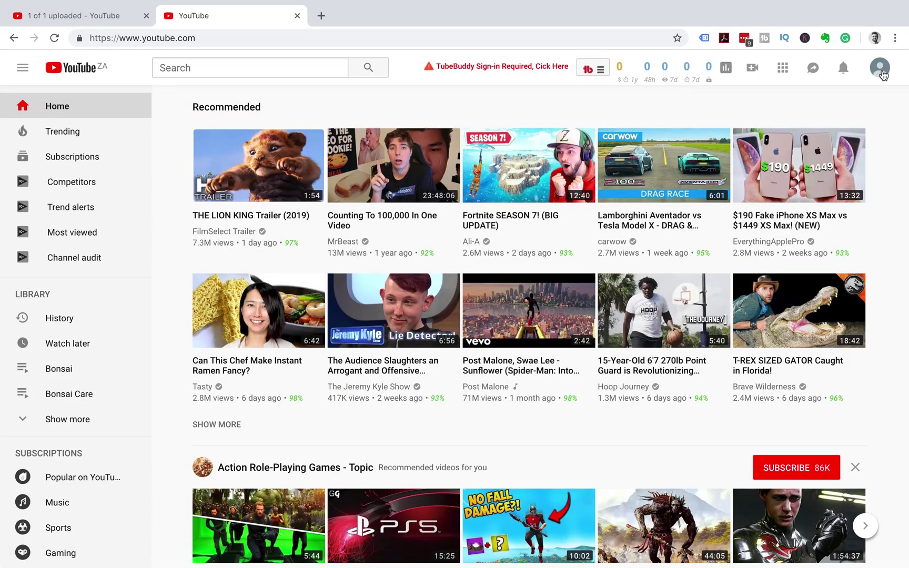
Open YouTube Studio (beta) from the account avatar menu.
click(880, 69)
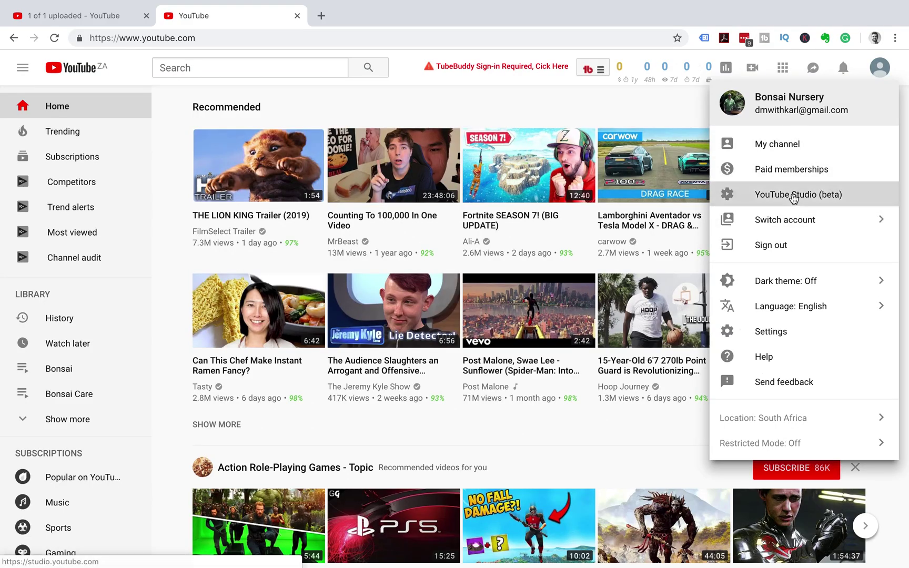
click(789, 194)
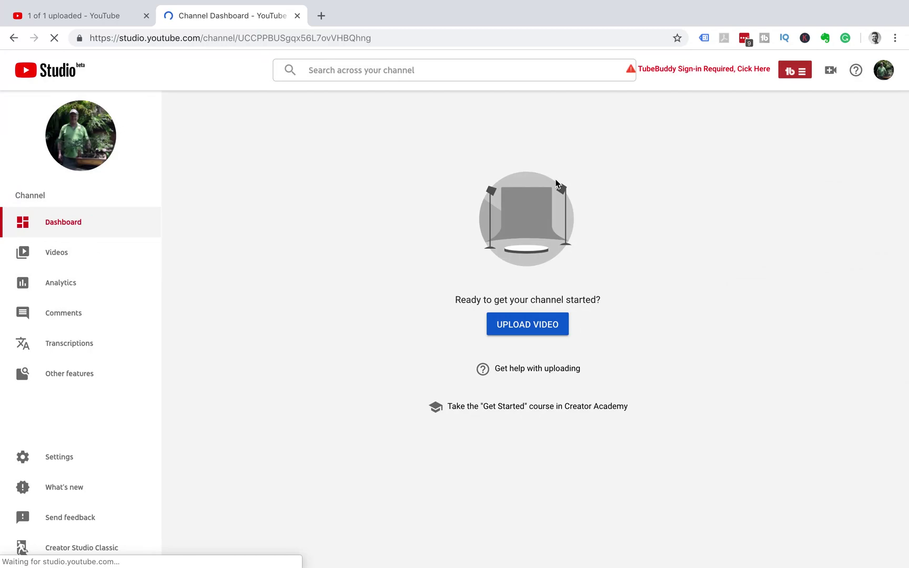
Open Advanced channel settings through Settings > Other settings.
mouse_move(84, 374)
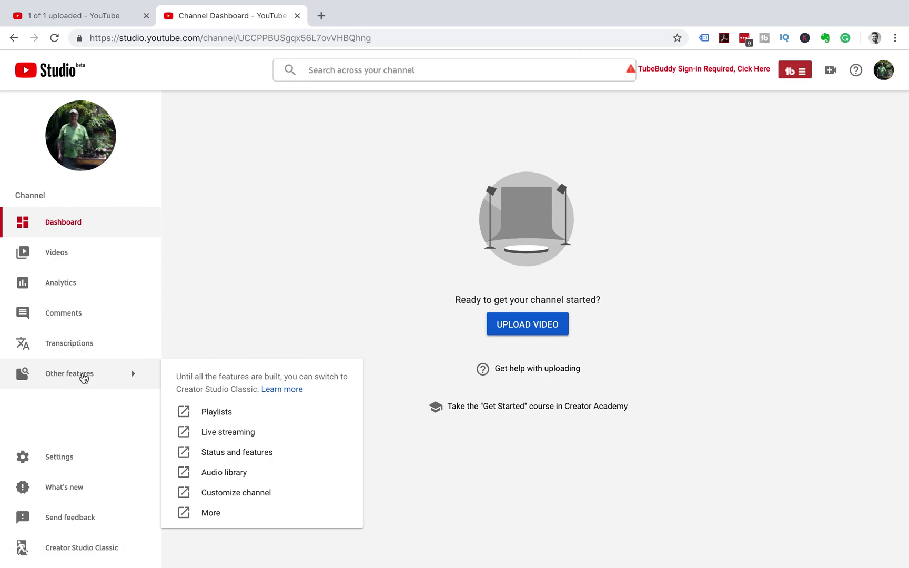
click(64, 459)
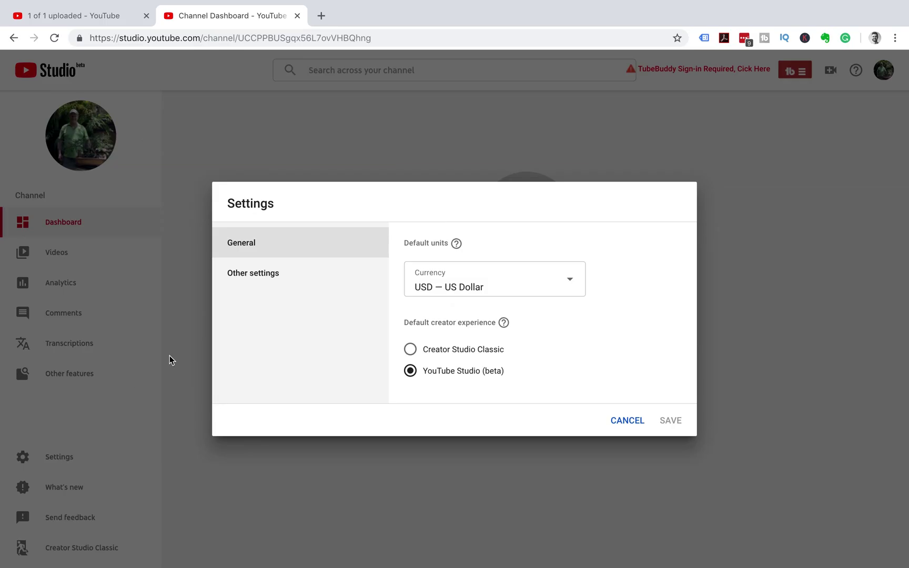
mouse_move(281, 277)
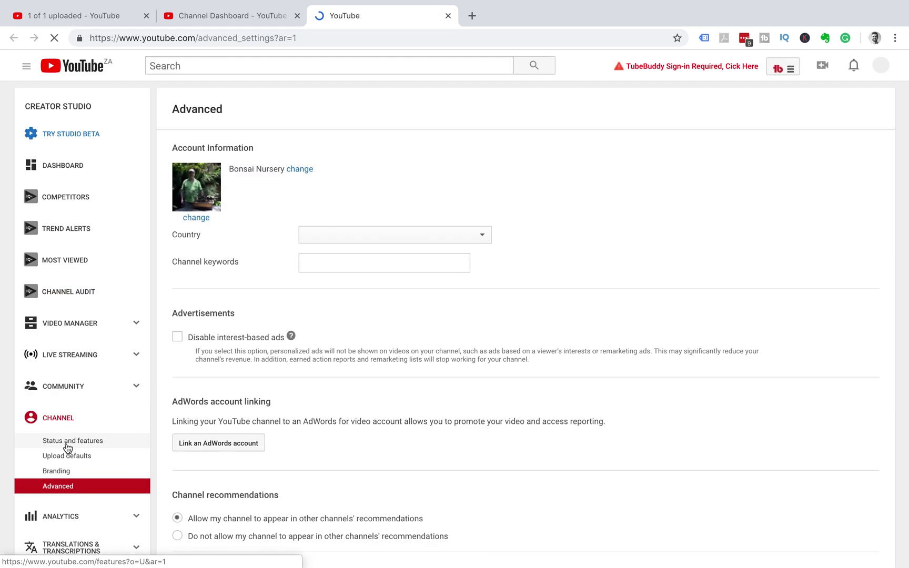
click(67, 447)
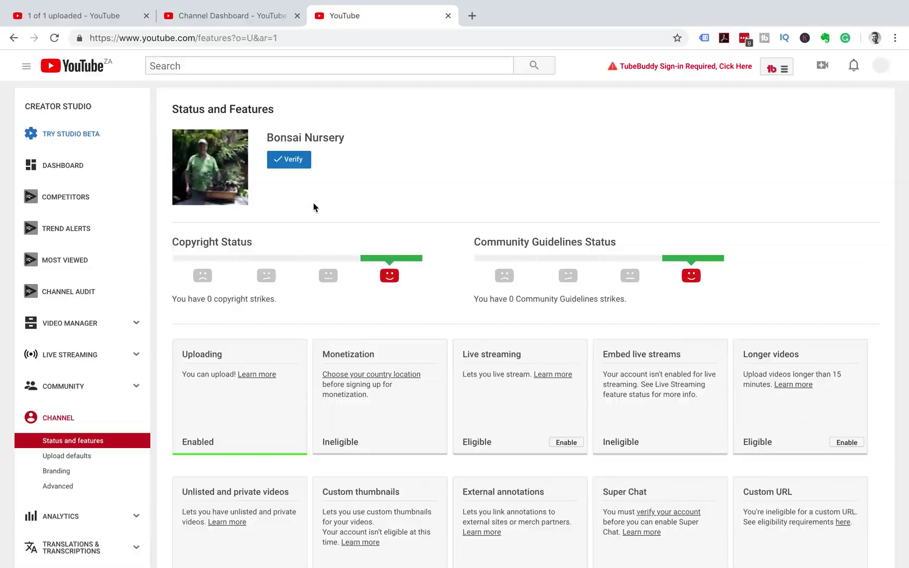
Start account verification with the Verify button on Status and features.
click(293, 163)
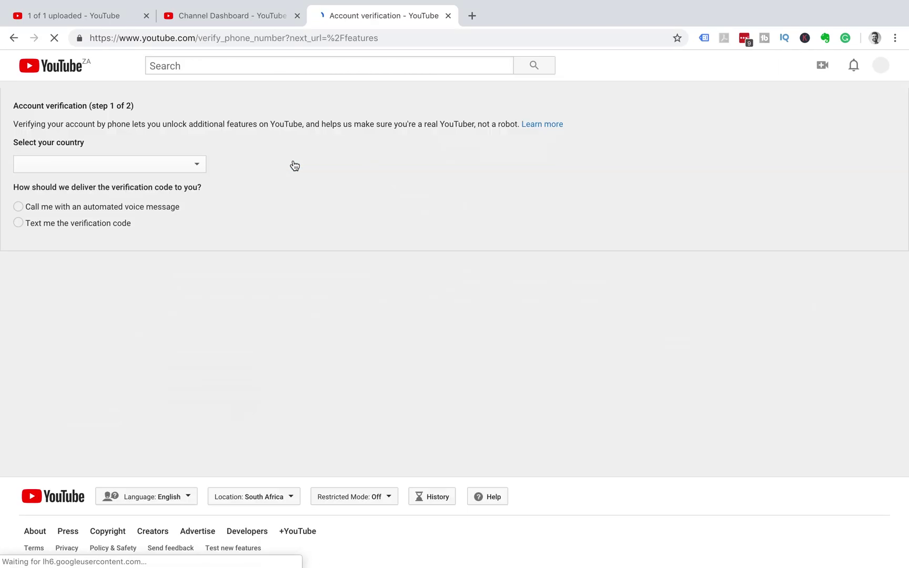
Request a text-message verification code for a South African phone number.
click(192, 165)
click(63, 166)
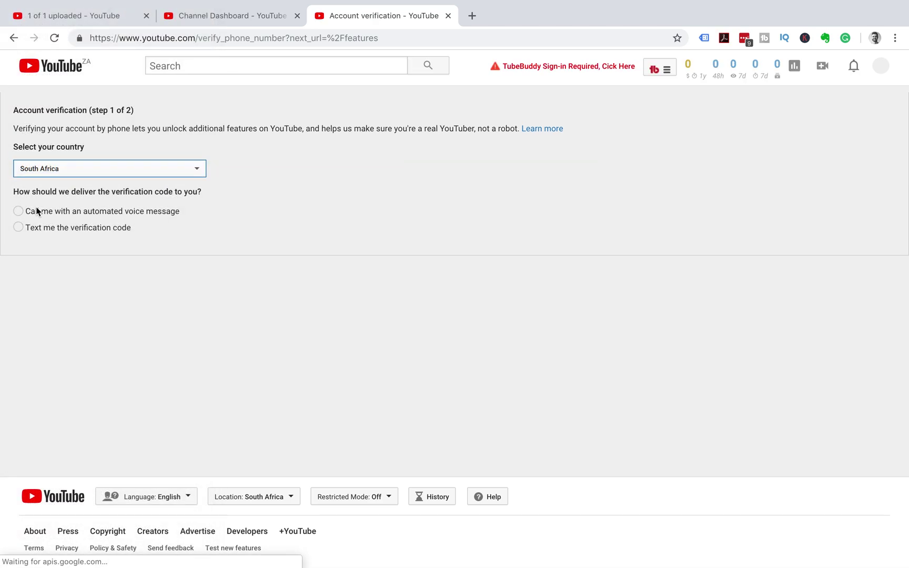
click(19, 229)
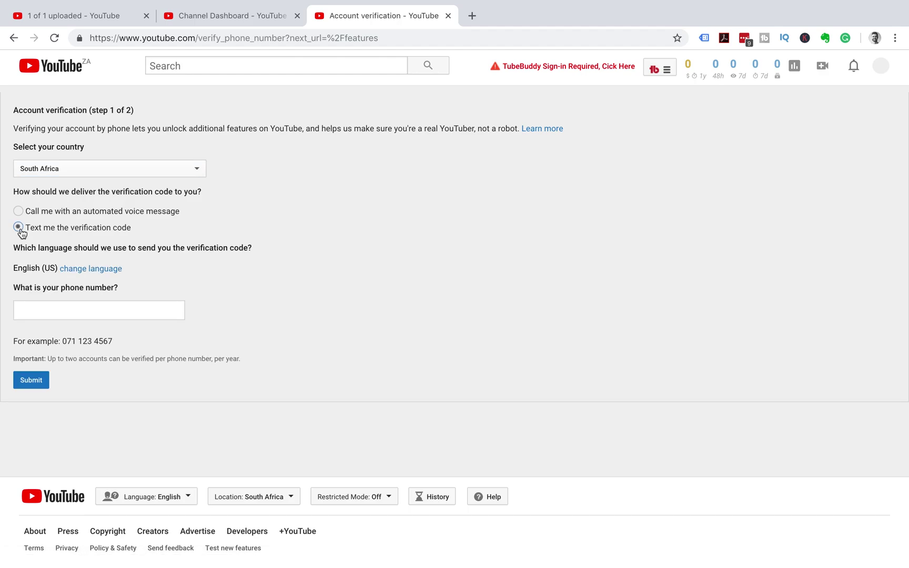
click(50, 313)
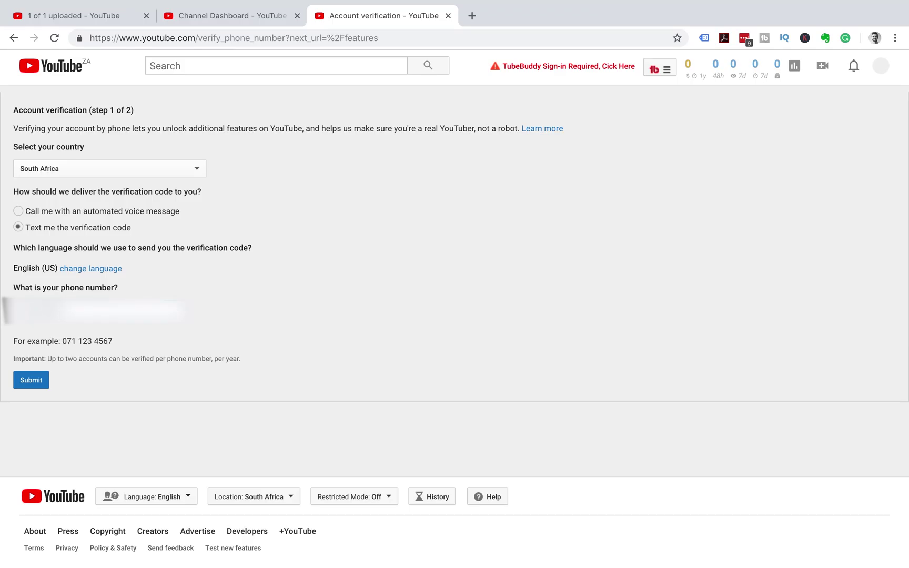
click(31, 384)
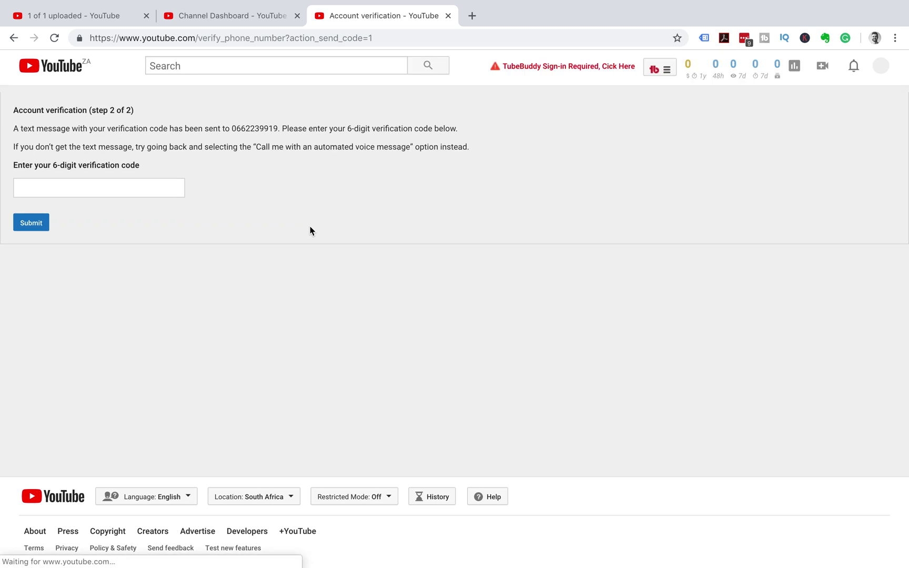
Submit the 6-digit verification code and return to the bonsai video's upload page.
click(78, 182)
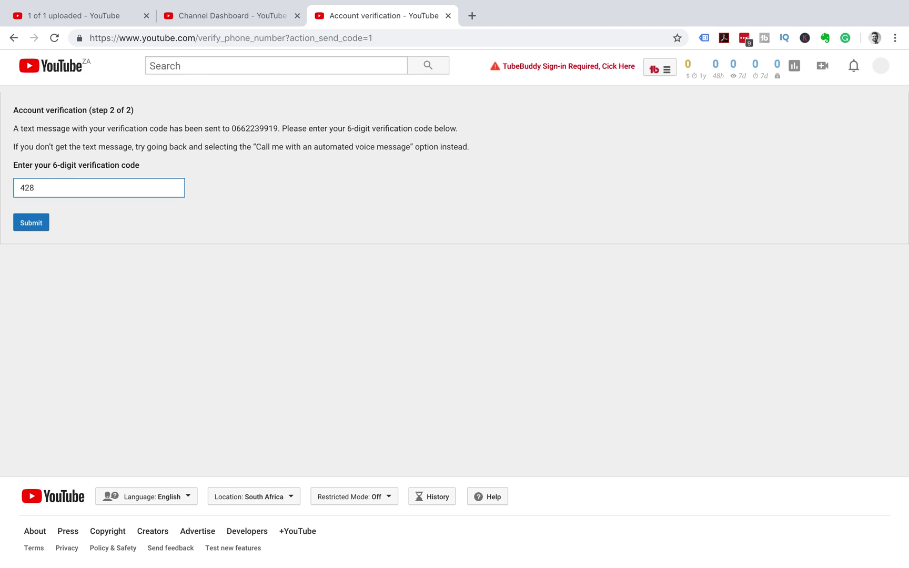
click(31, 223)
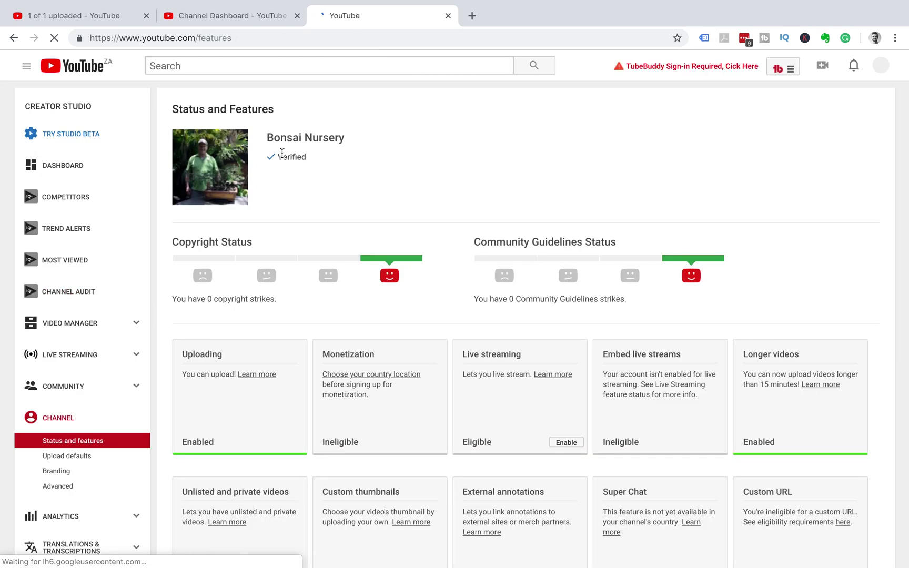
click(74, 18)
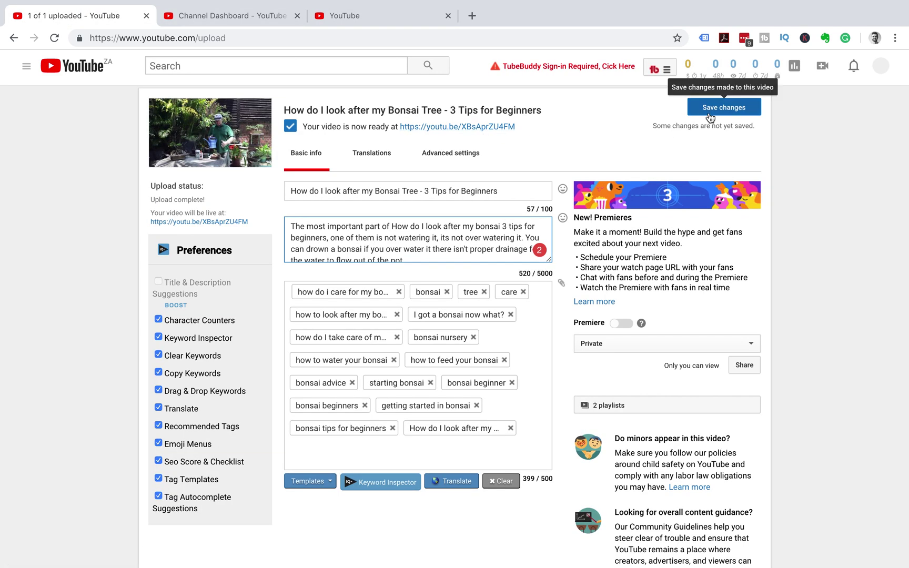
Save the bonsai video's pending upload changes and review the thumbnails section.
click(717, 110)
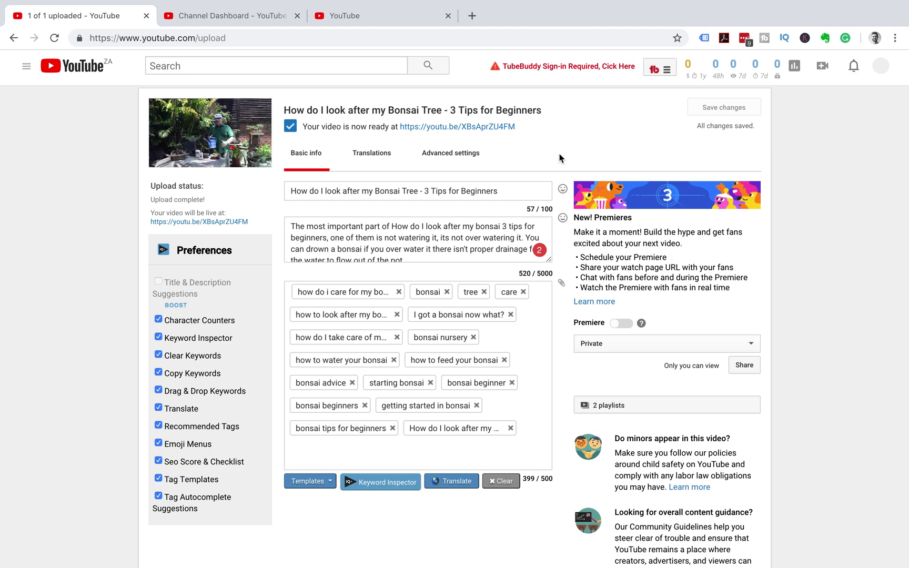
scroll(559, 158, down, 15)
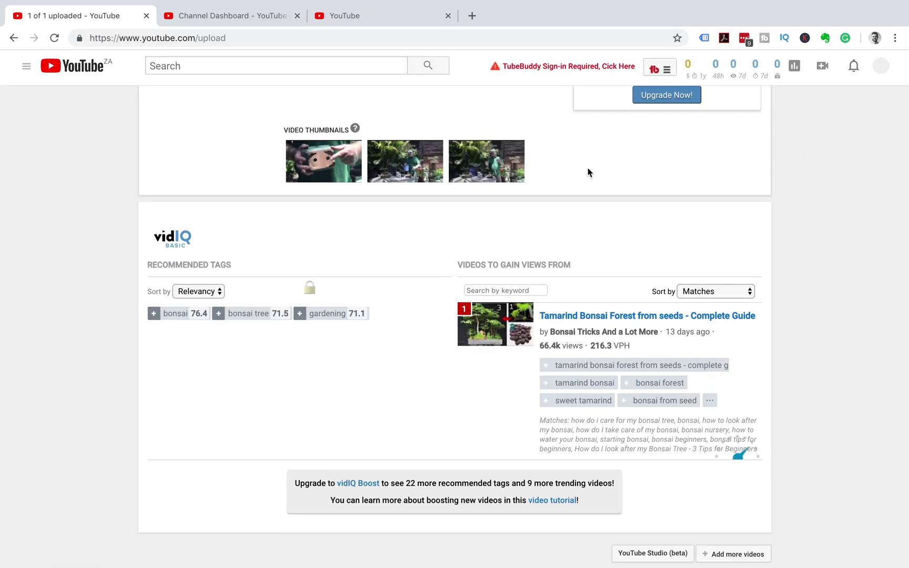
scroll(588, 173, up, 15)
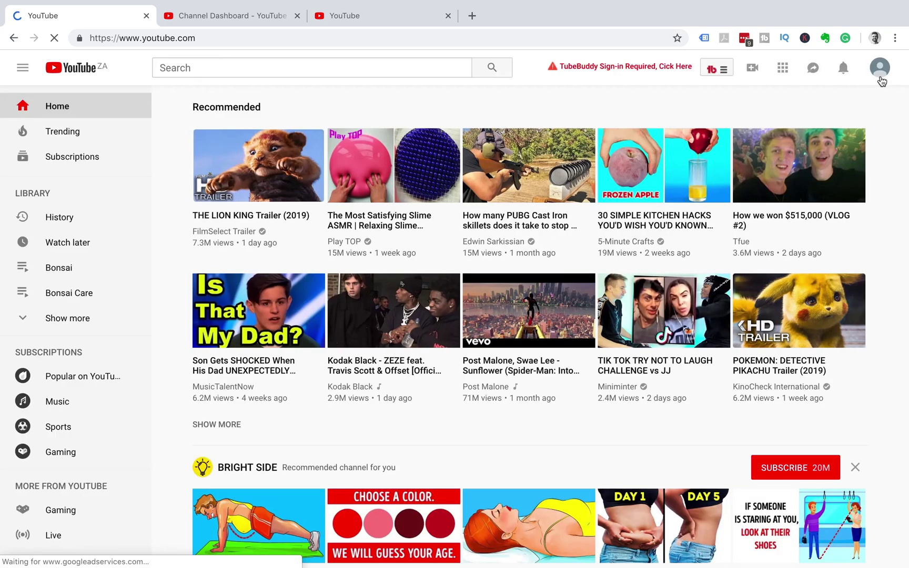
Visit the Bonsai Nursery channel, then open its YouTube Studio Videos list.
click(881, 79)
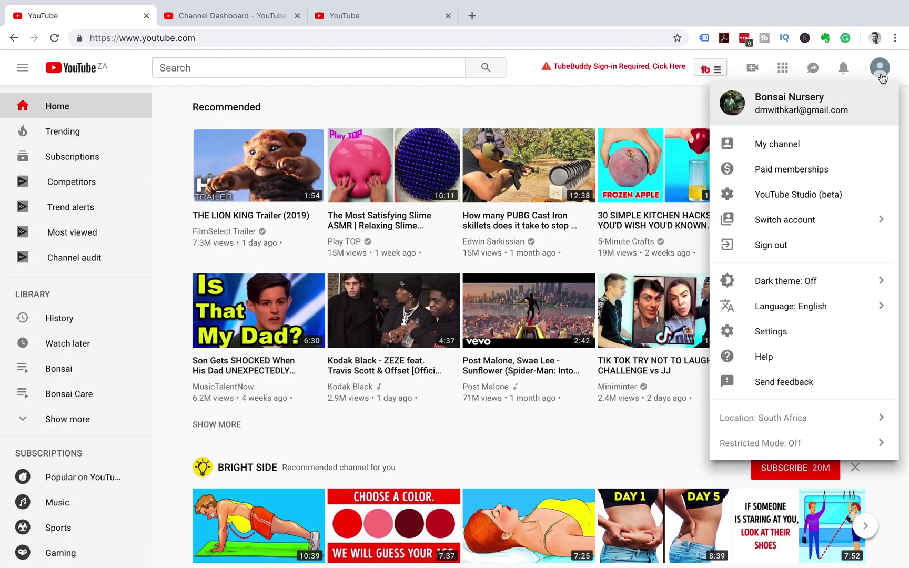
click(787, 150)
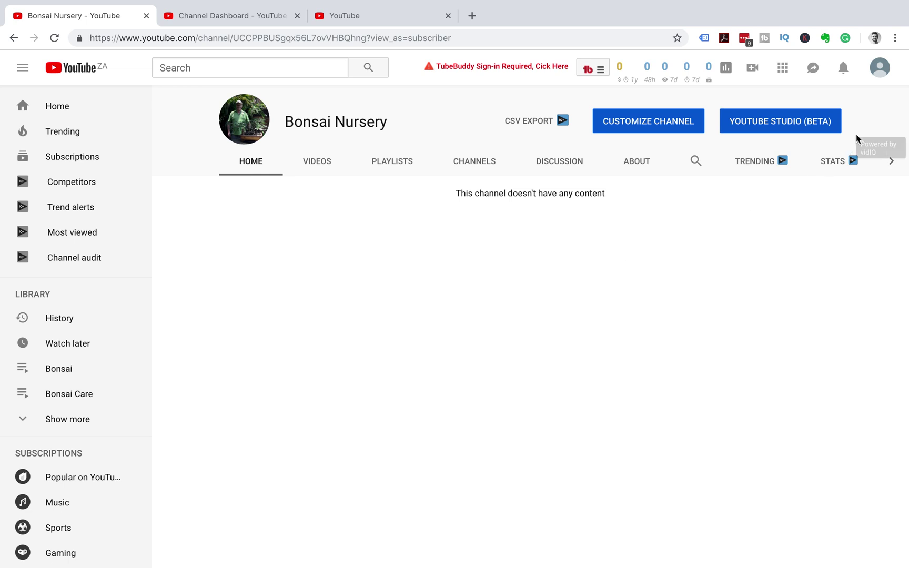
click(881, 74)
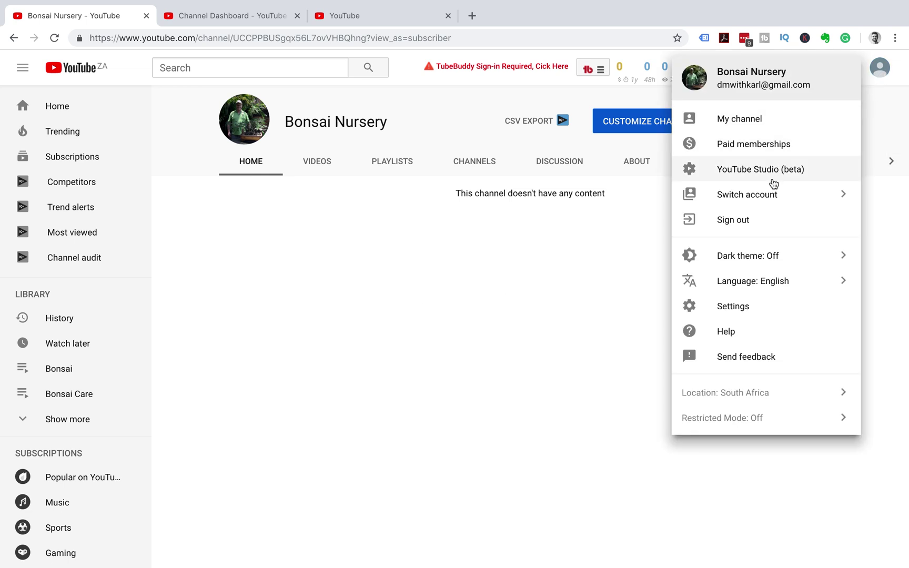
click(771, 176)
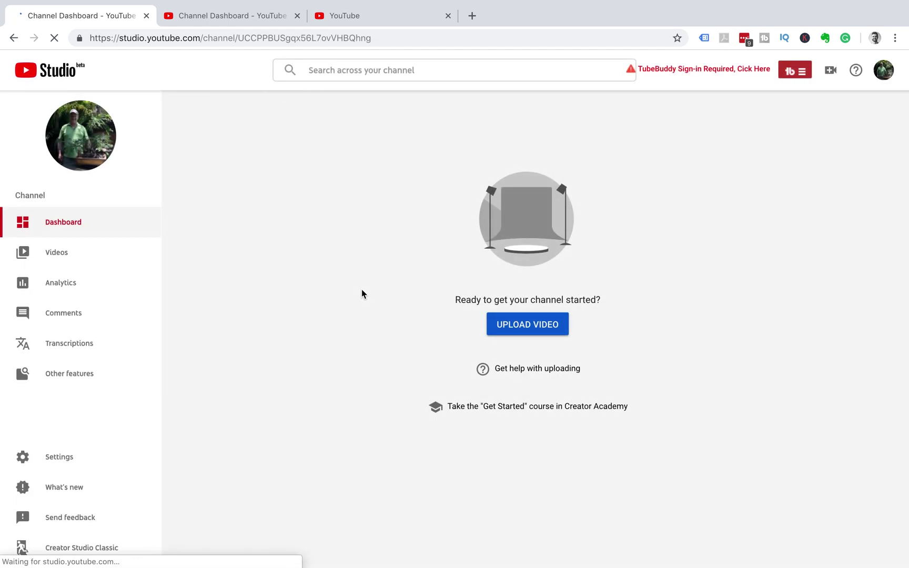
click(90, 259)
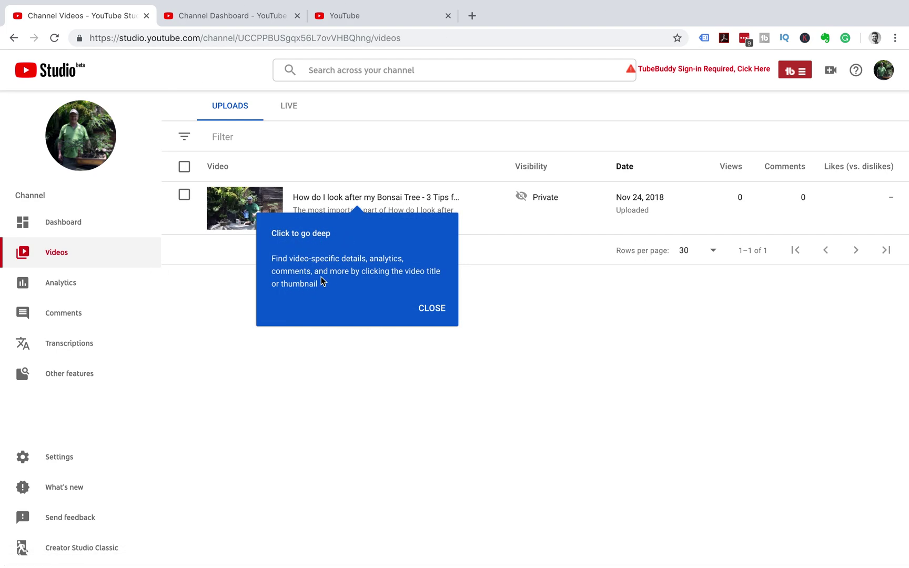
Dismiss the tip and open the bonsai video's editor from its title.
click(432, 308)
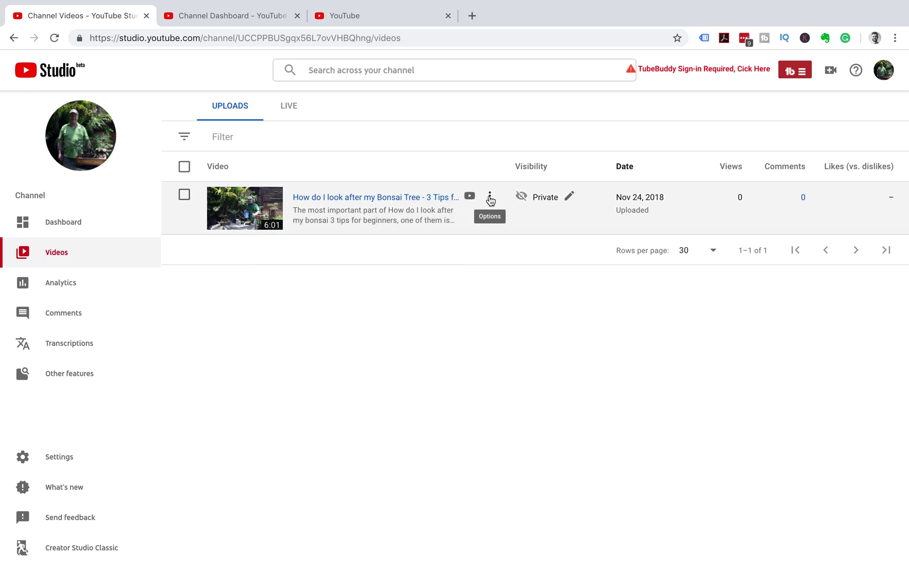
click(490, 197)
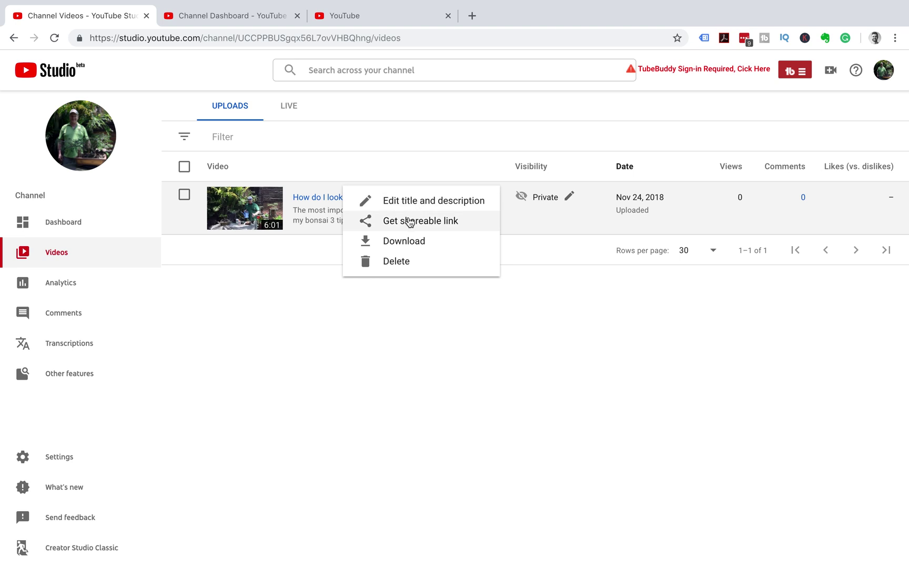
click(303, 202)
click(315, 202)
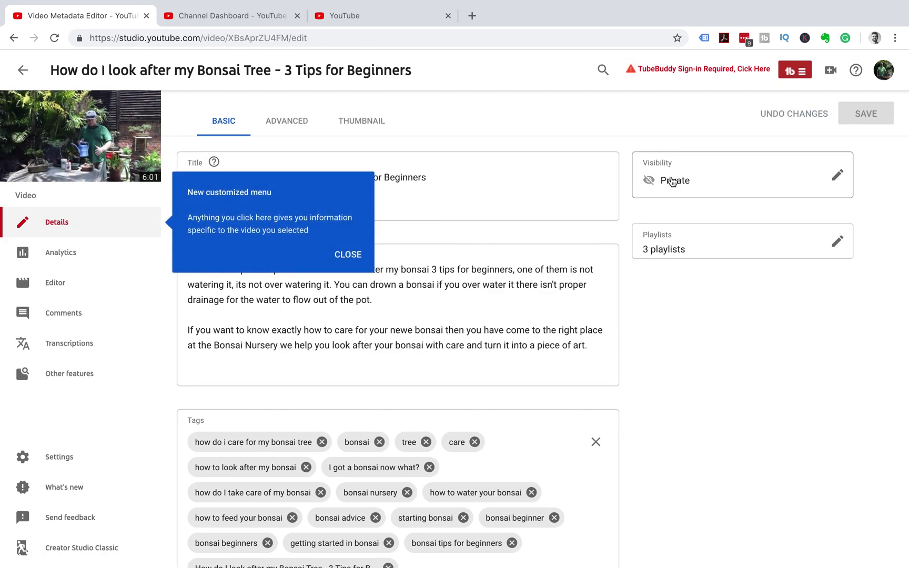
Dismiss the tour tips, upload Bonsai Thumbnail.jpg as the custom thumbnail, and save.
click(340, 255)
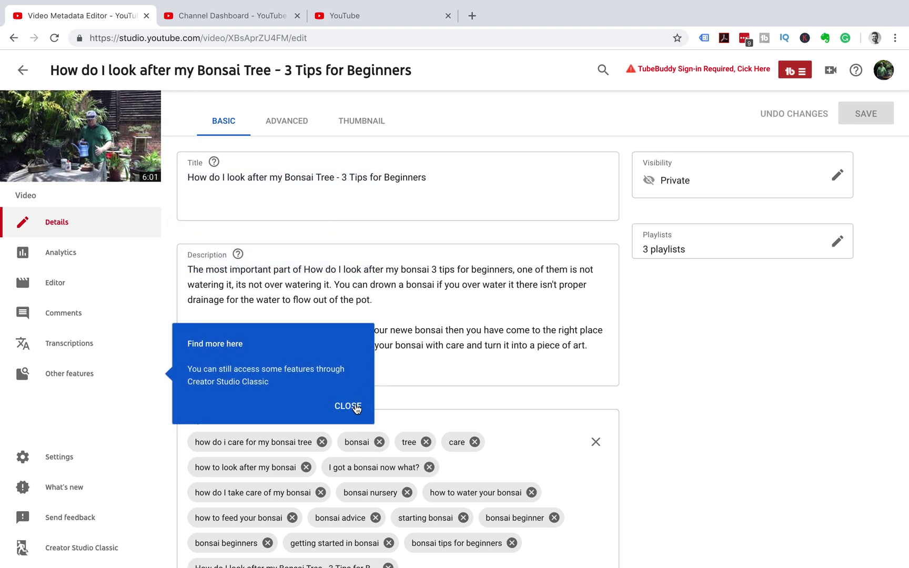
click(348, 406)
click(362, 122)
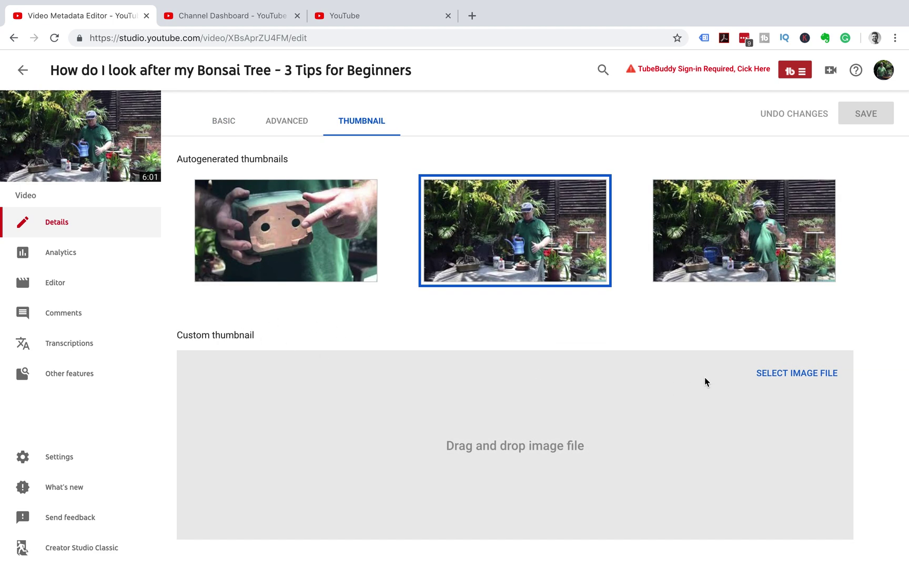
click(783, 374)
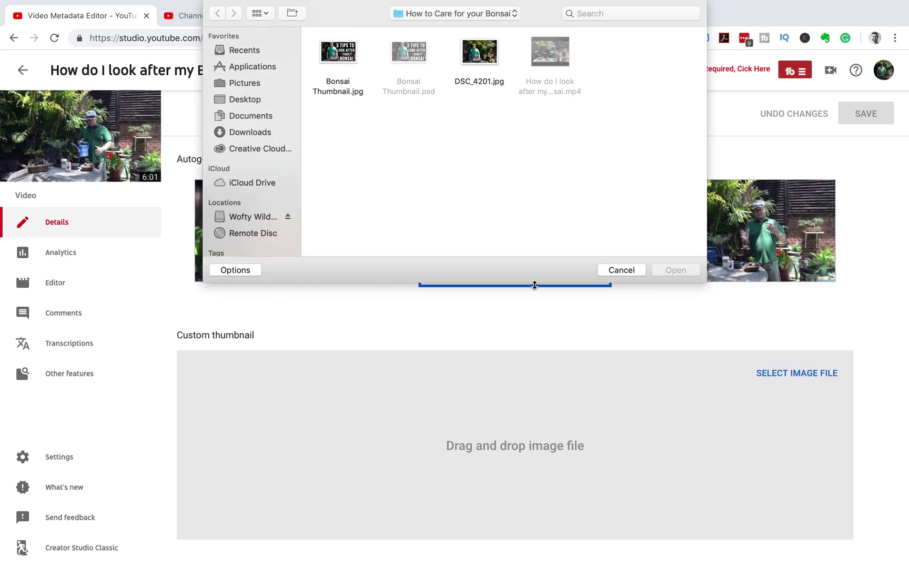
click(340, 50)
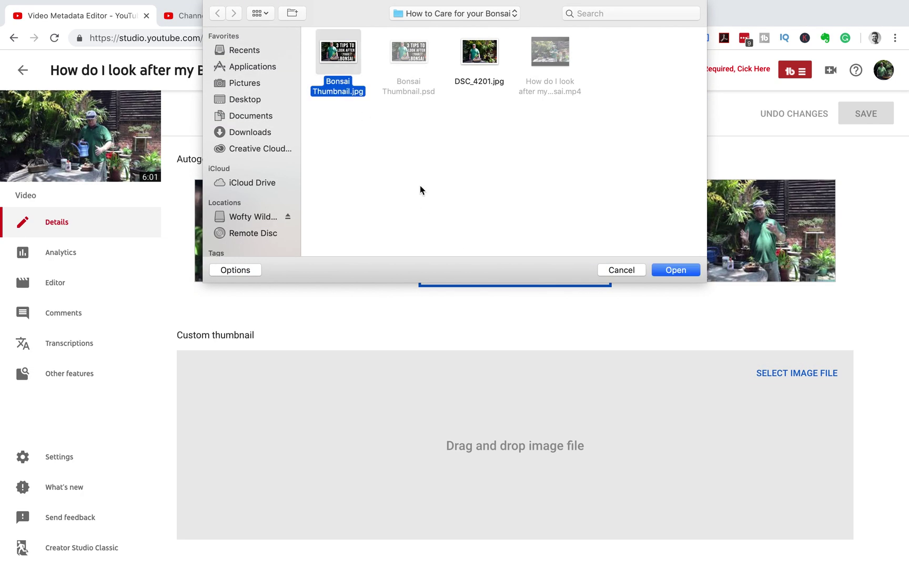
click(679, 271)
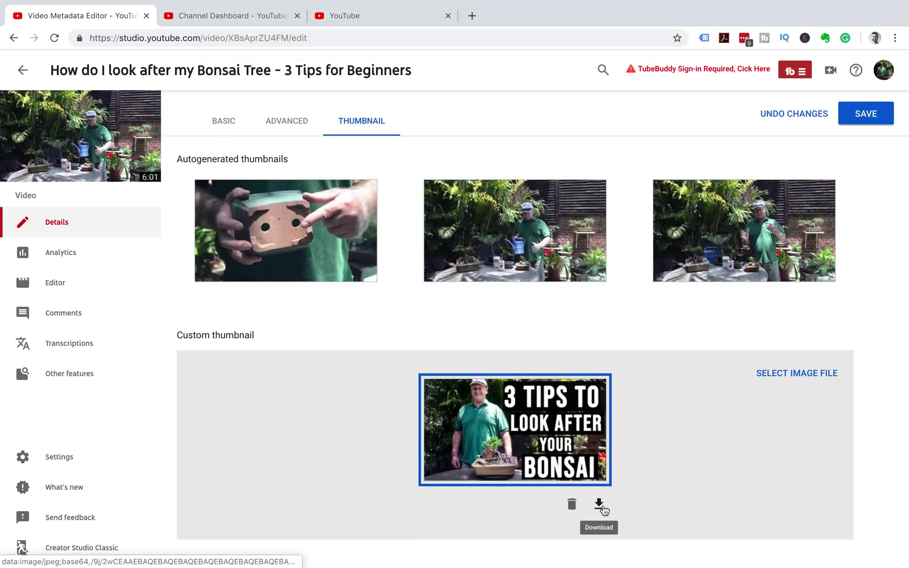
click(862, 120)
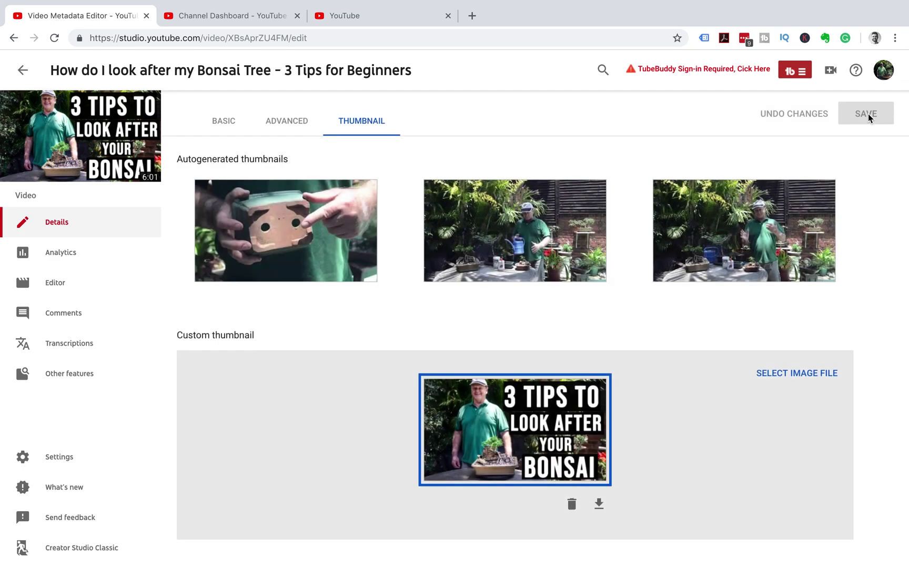
Set the video's visibility to Public on the Basic tab and save.
click(230, 123)
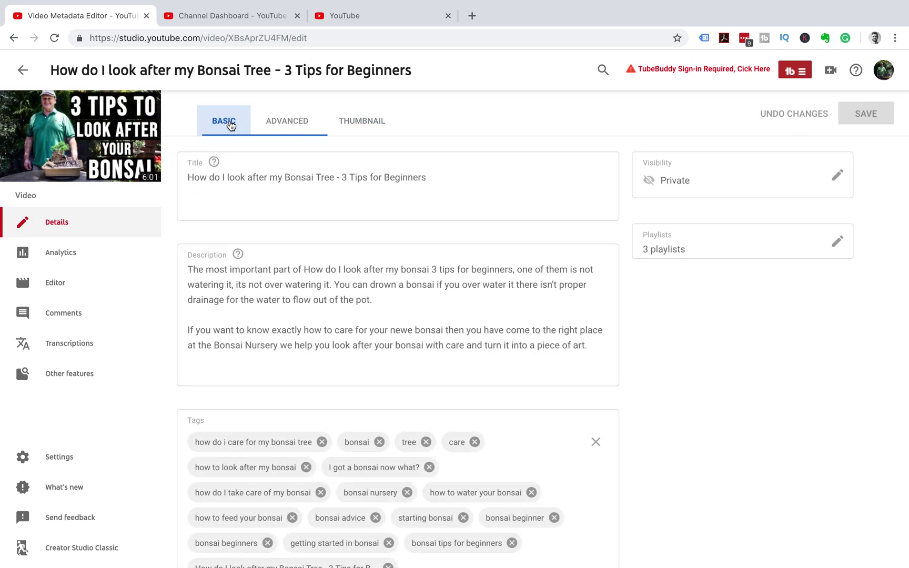
click(837, 176)
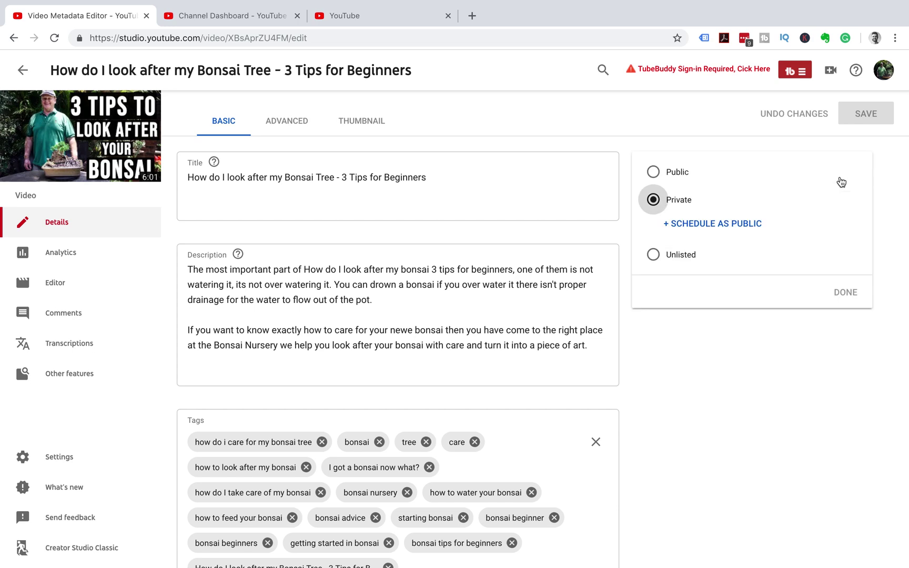
click(661, 176)
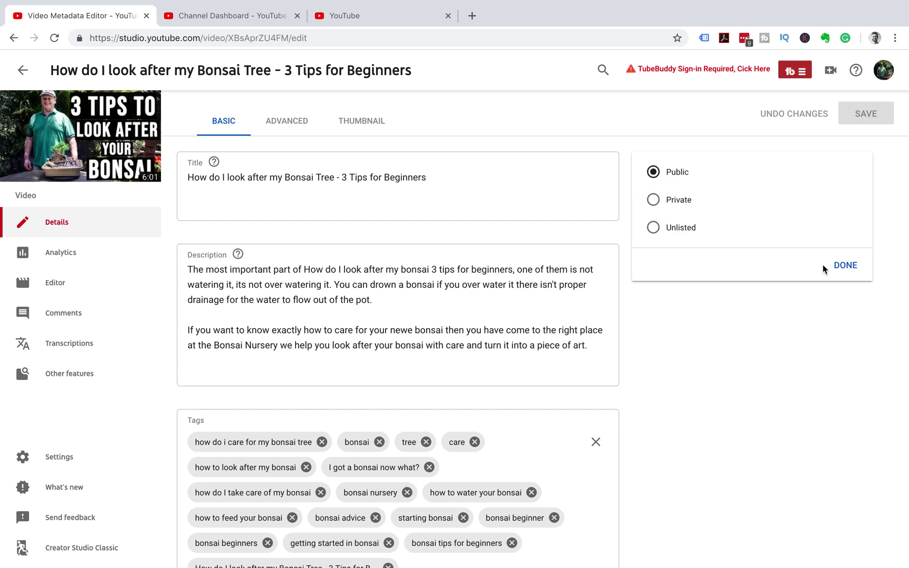
click(845, 266)
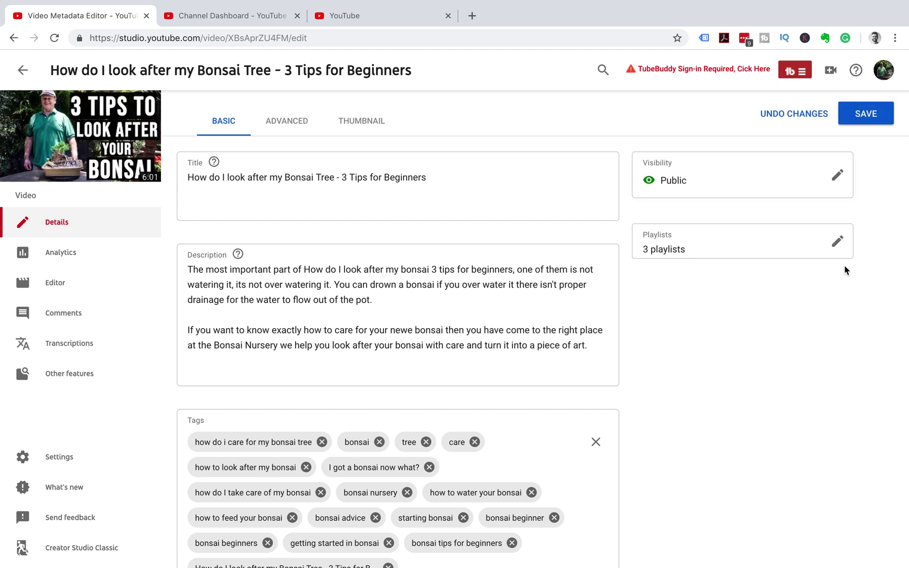
click(871, 115)
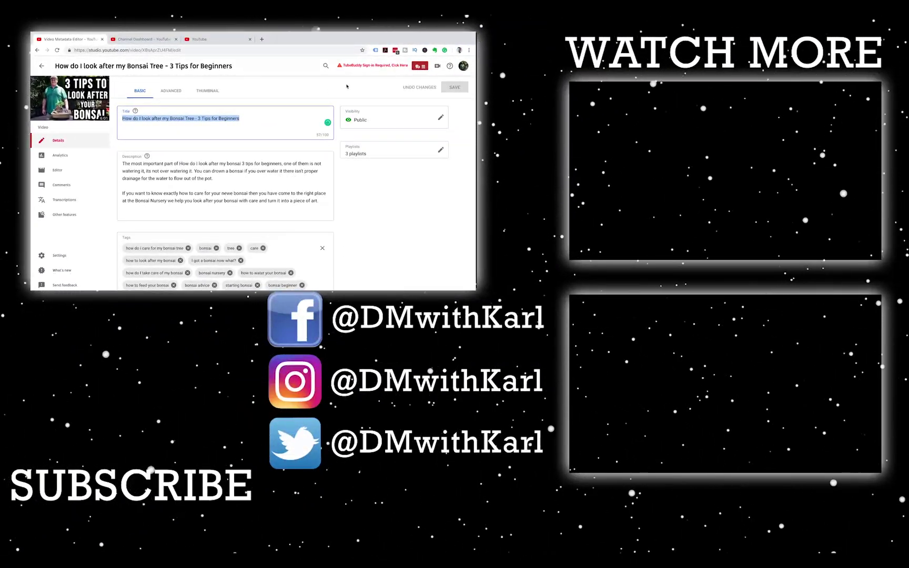
Open the account avatar menu in YouTube Studio on the way to the bonsai video's watch page.
click(463, 66)
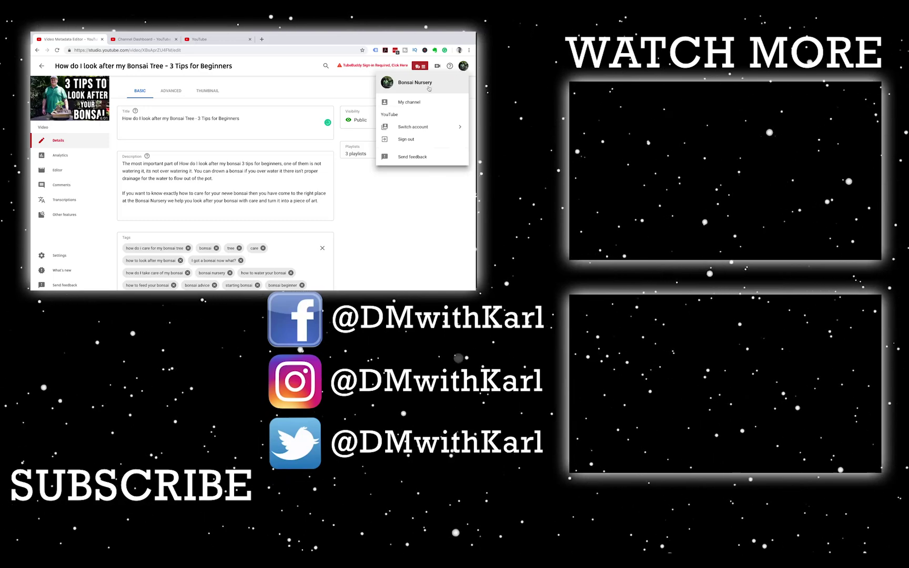